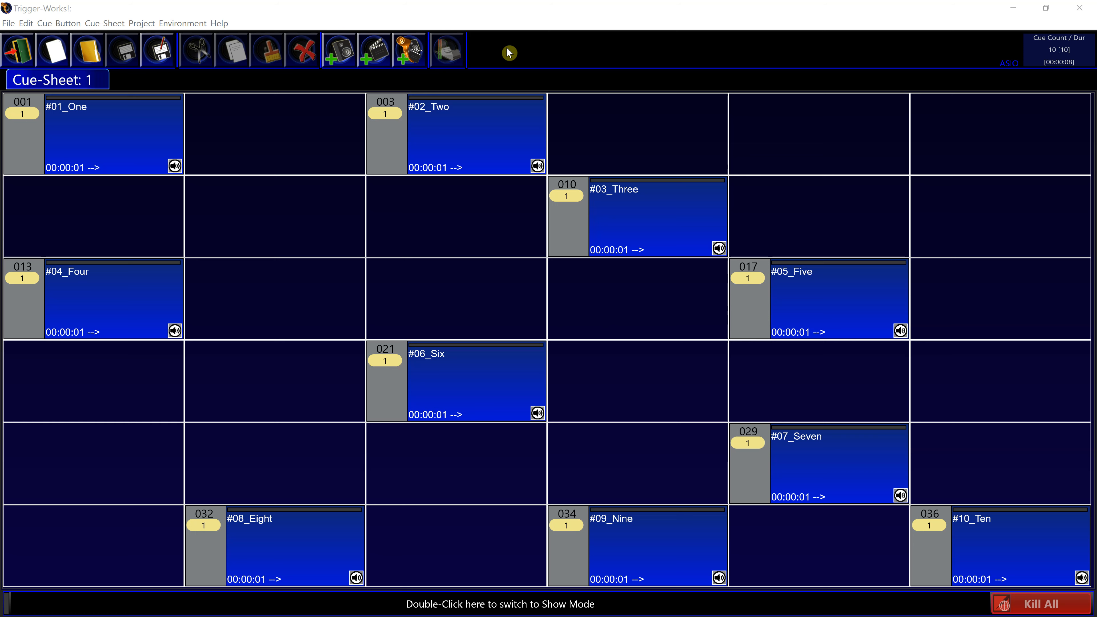
Try the Small and Large toolbar sizes and return the toolbar to Medium
right_click(508, 52)
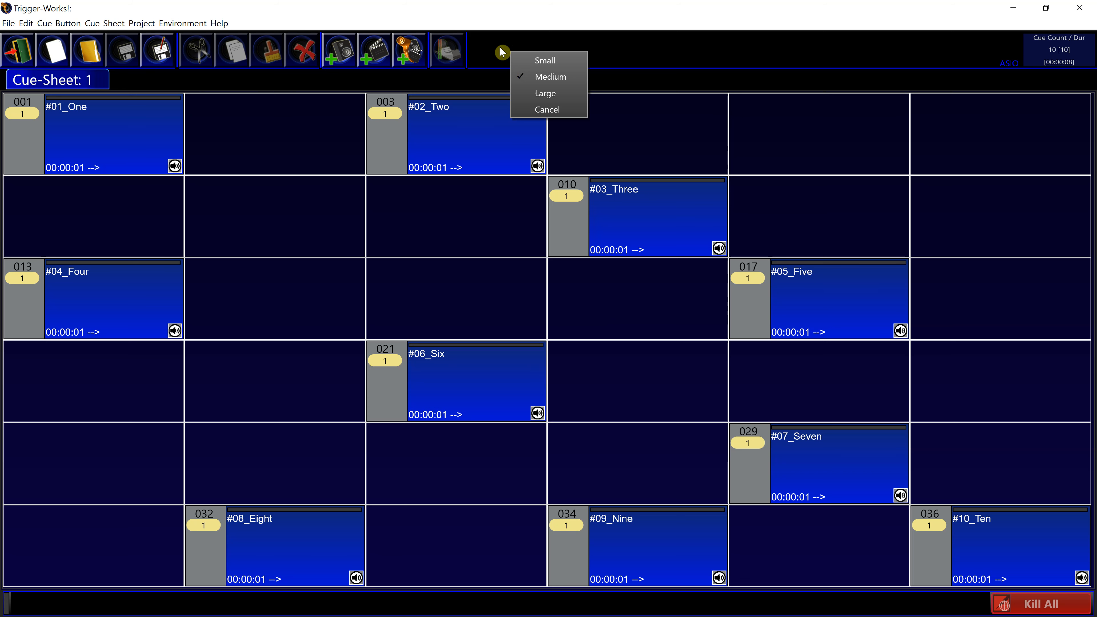
left_click(532, 64)
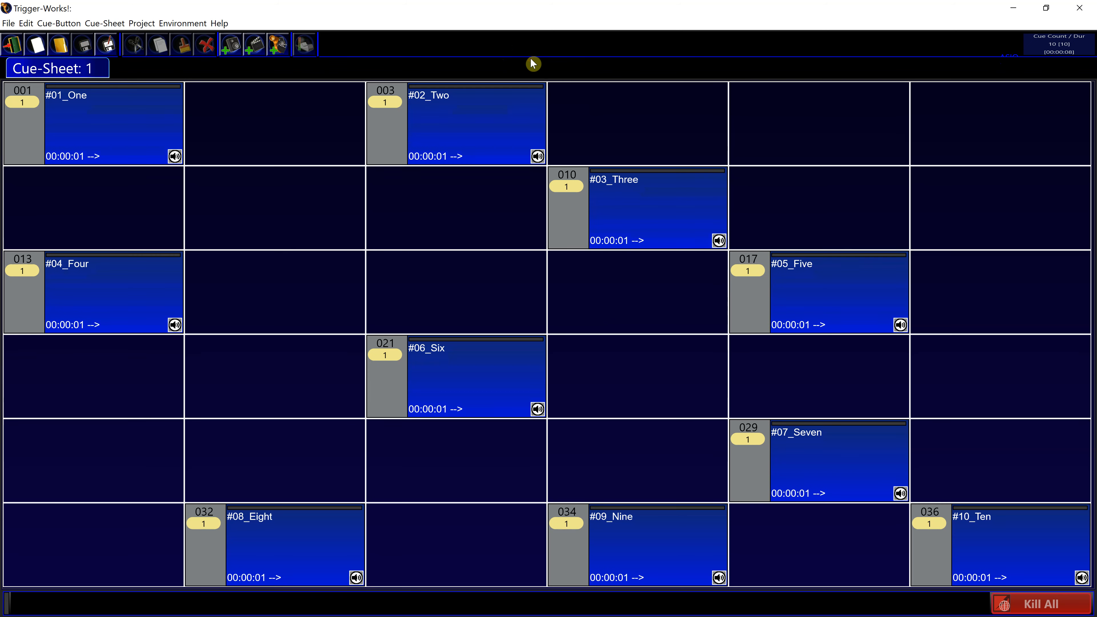
right_click(521, 46)
left_click(539, 76)
right_click(634, 57)
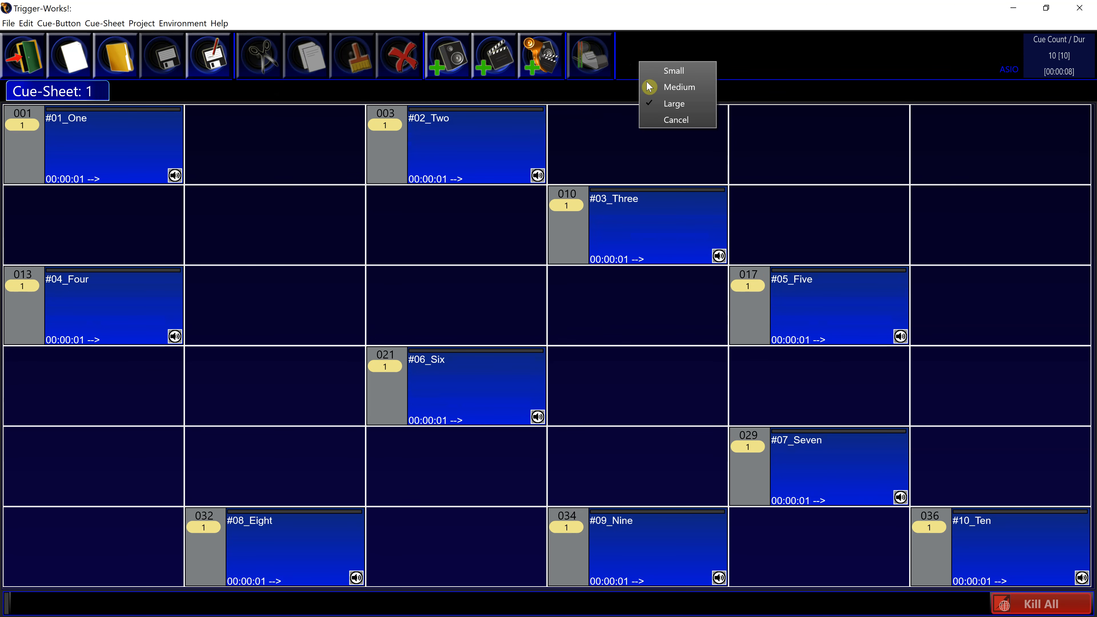
left_click(654, 87)
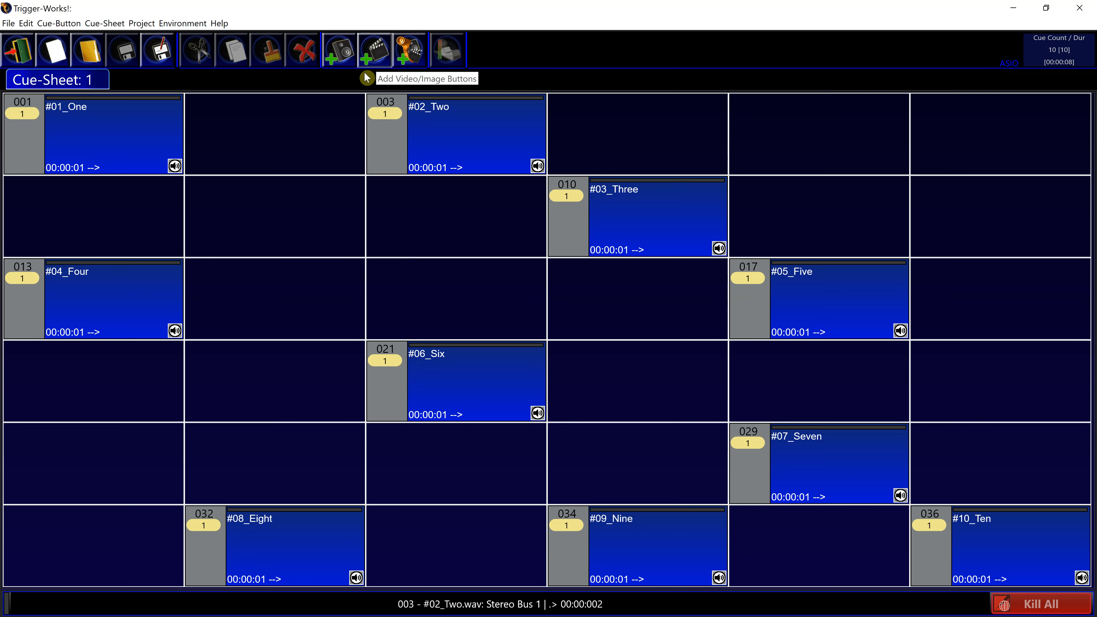
Try the Small and Large sizes for the cue-sheet tabs and return them to Medium
right_click(370, 81)
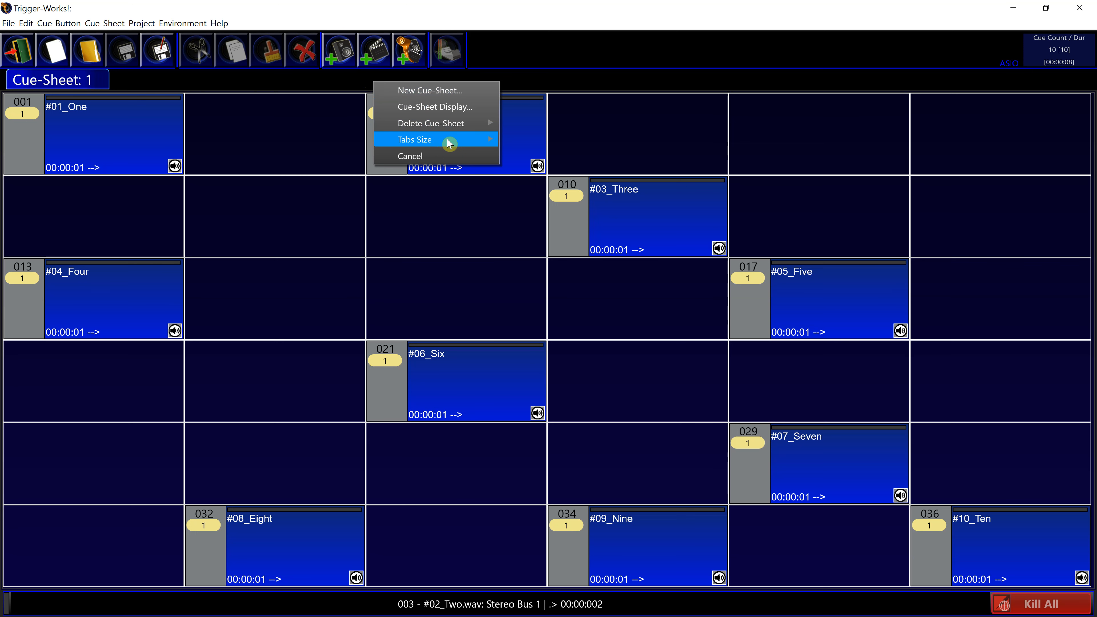
mouse_move(447, 140)
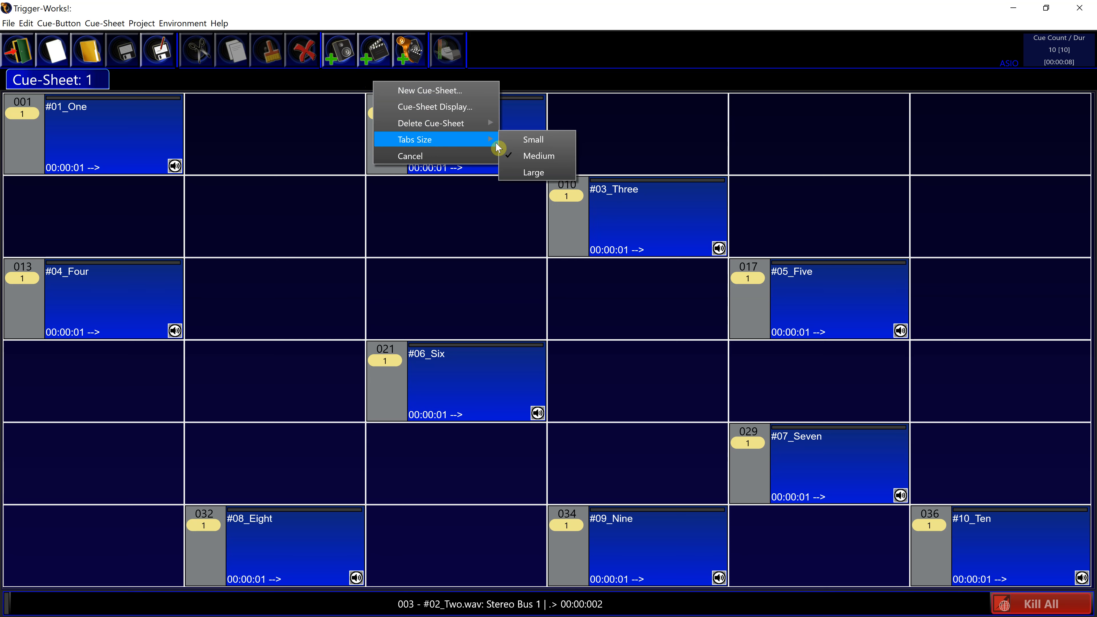
left_click(520, 140)
right_click(465, 75)
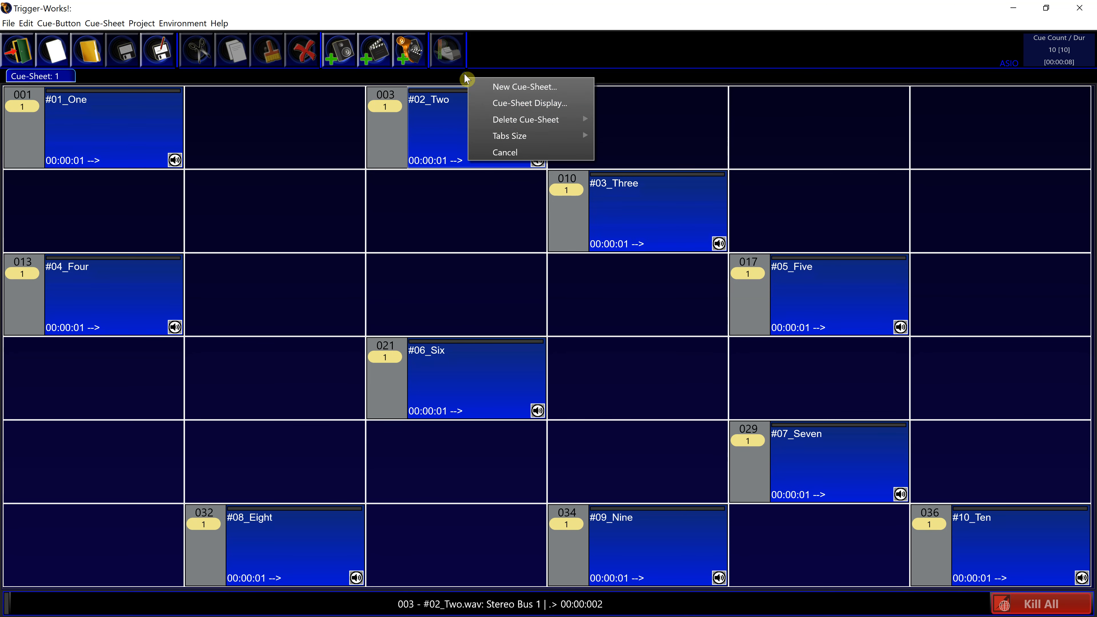
mouse_move(506, 141)
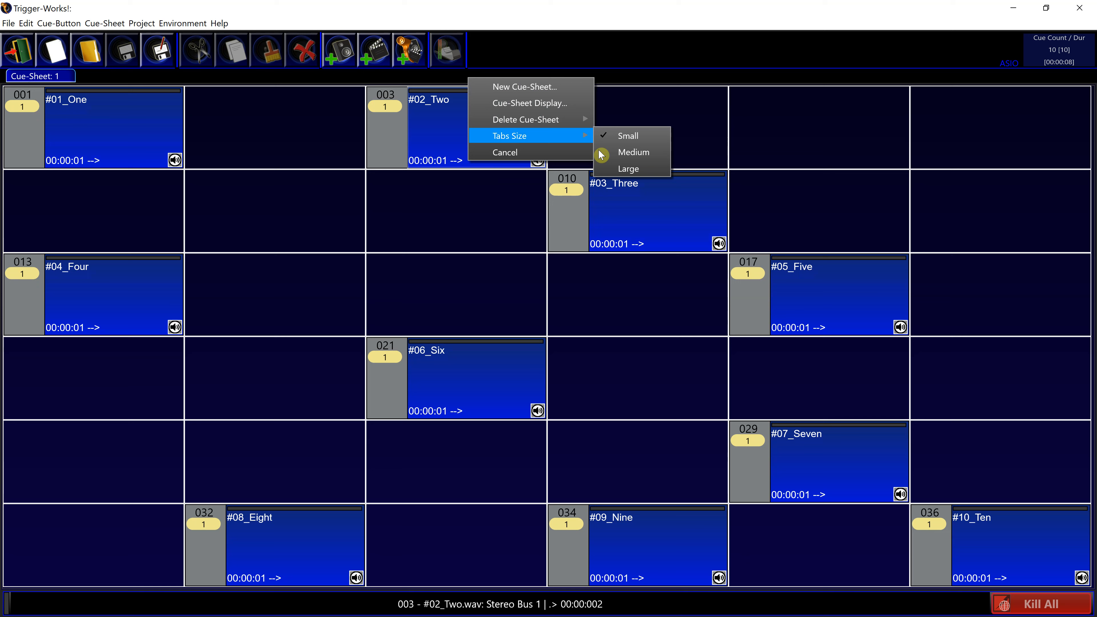
left_click(622, 169)
right_click(469, 88)
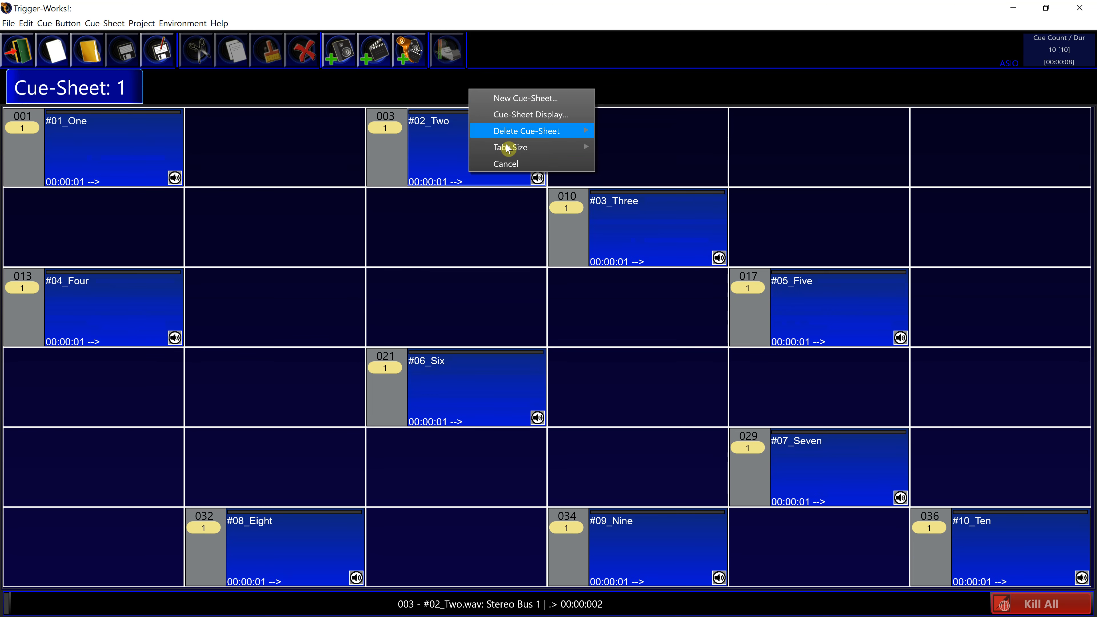
mouse_move(522, 147)
left_click(609, 163)
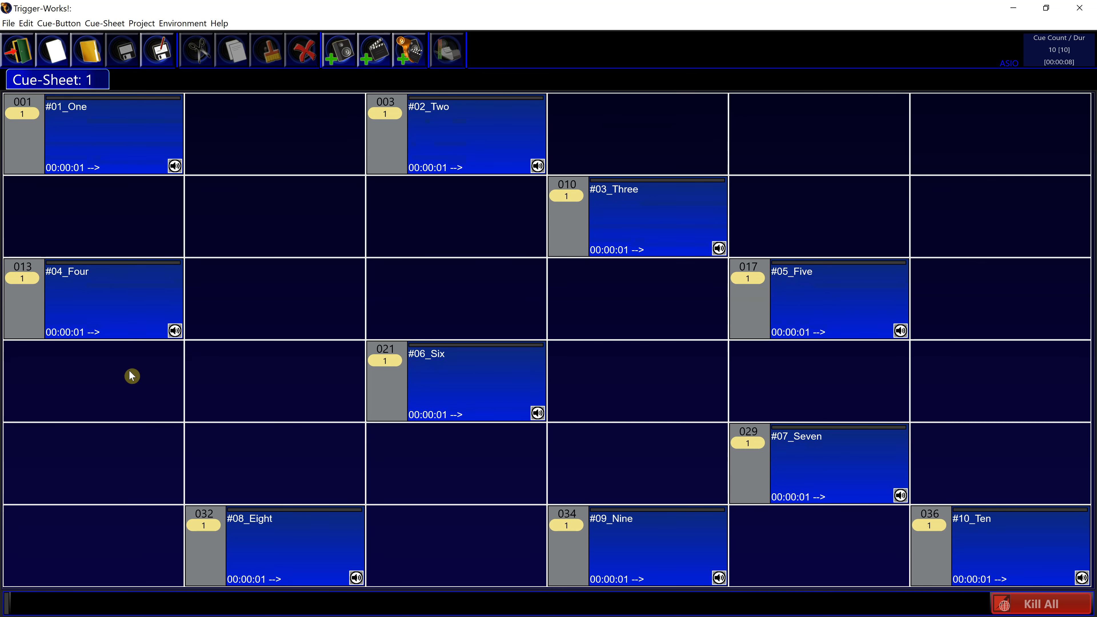
right_click(528, 604)
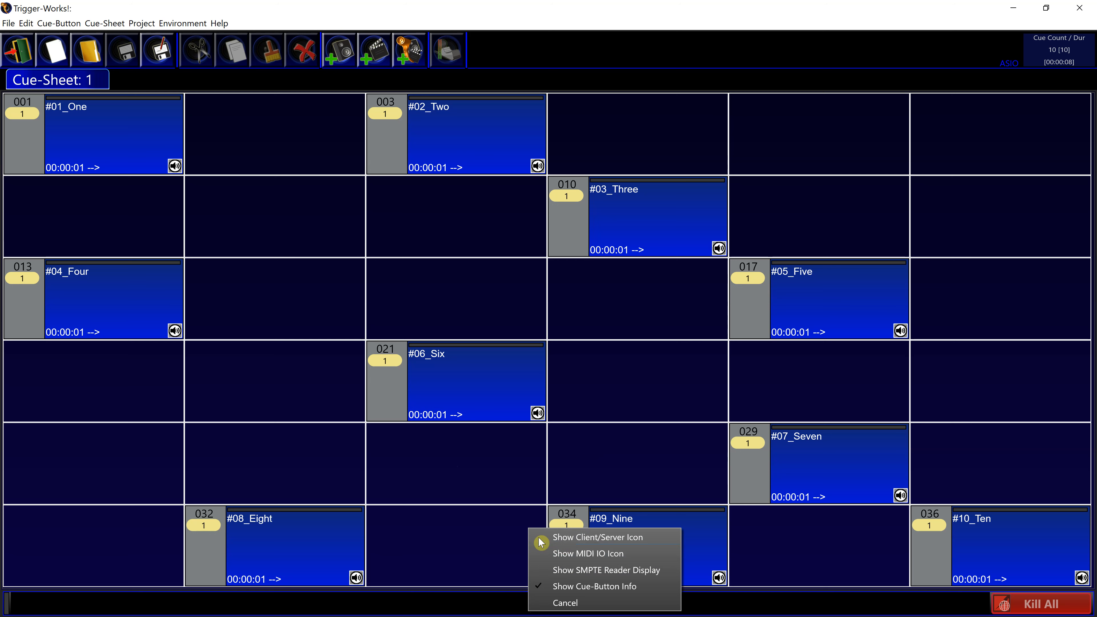
left_click(581, 604)
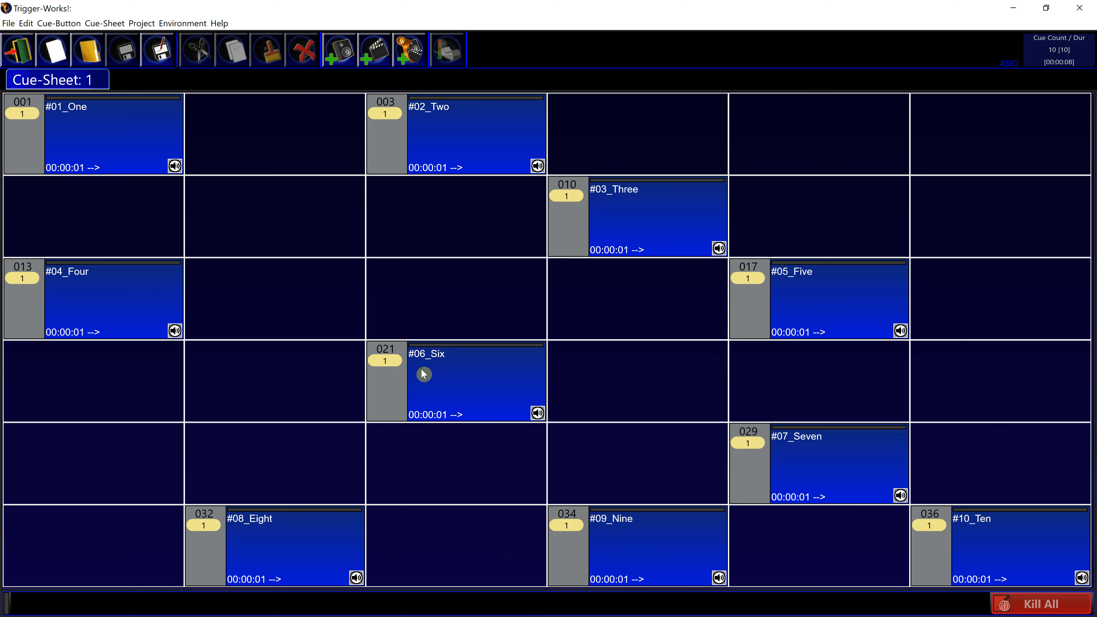
left_click(397, 109)
left_click(414, 147)
Set the cue-sheet grid layout to 8 total rows and 8 columns in the project options
left_click(142, 23)
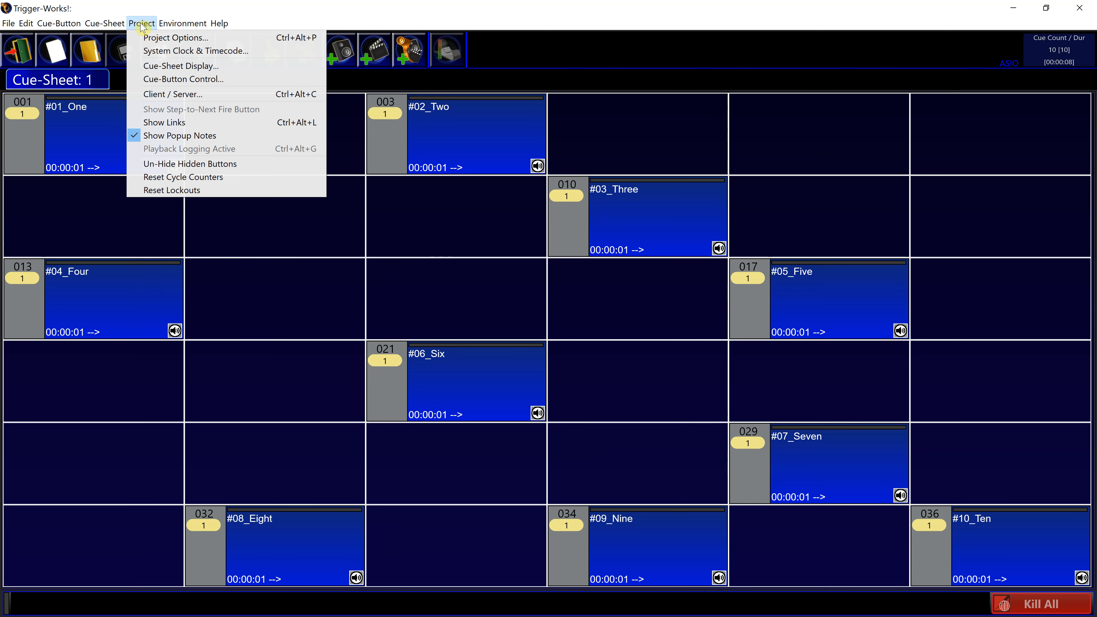
left_click(152, 38)
left_click(173, 241)
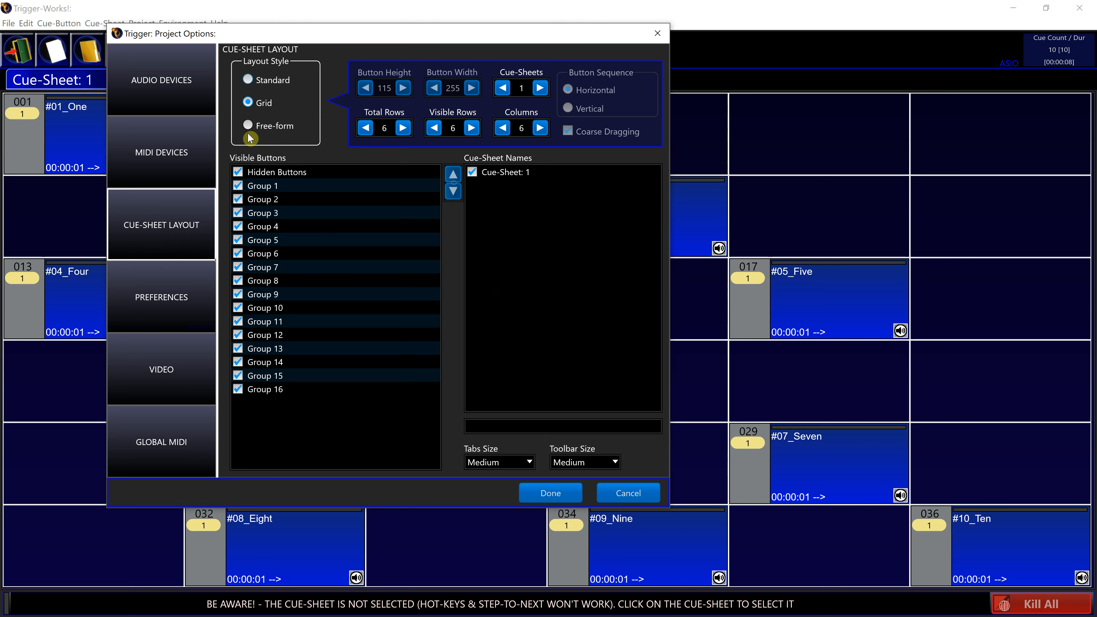
left_click(403, 128)
left_click(403, 128)
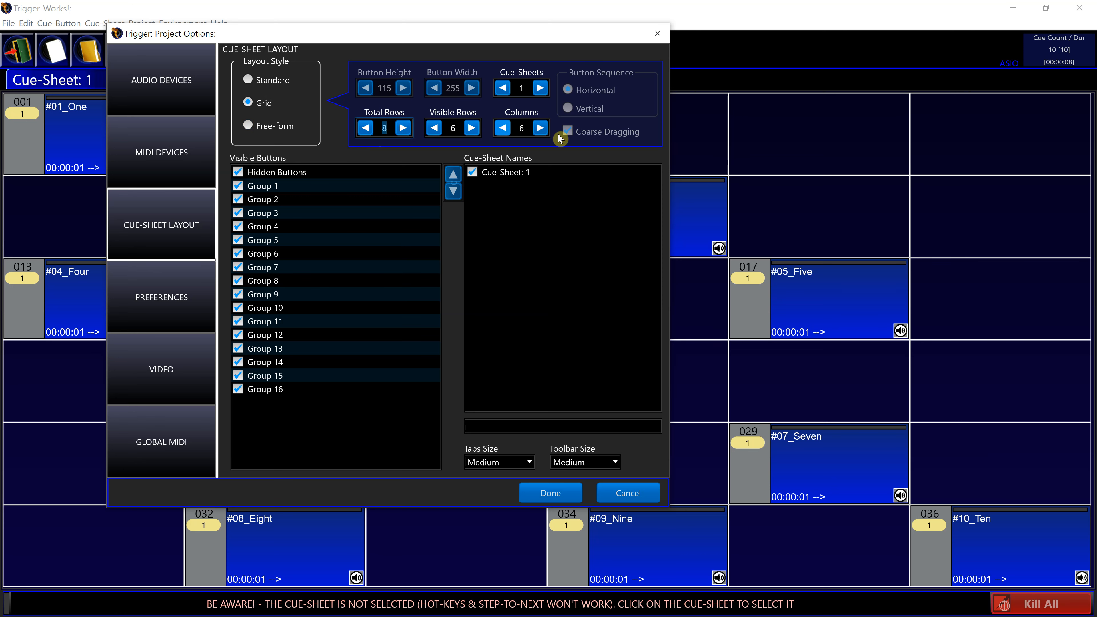
left_click(540, 128)
left_click(541, 128)
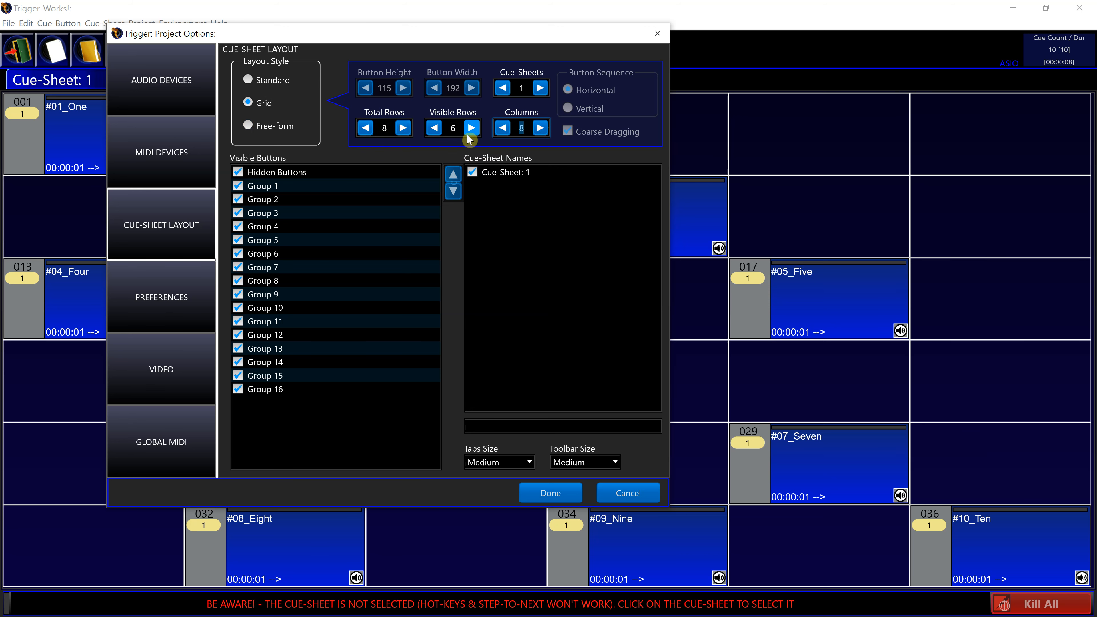
left_click(551, 492)
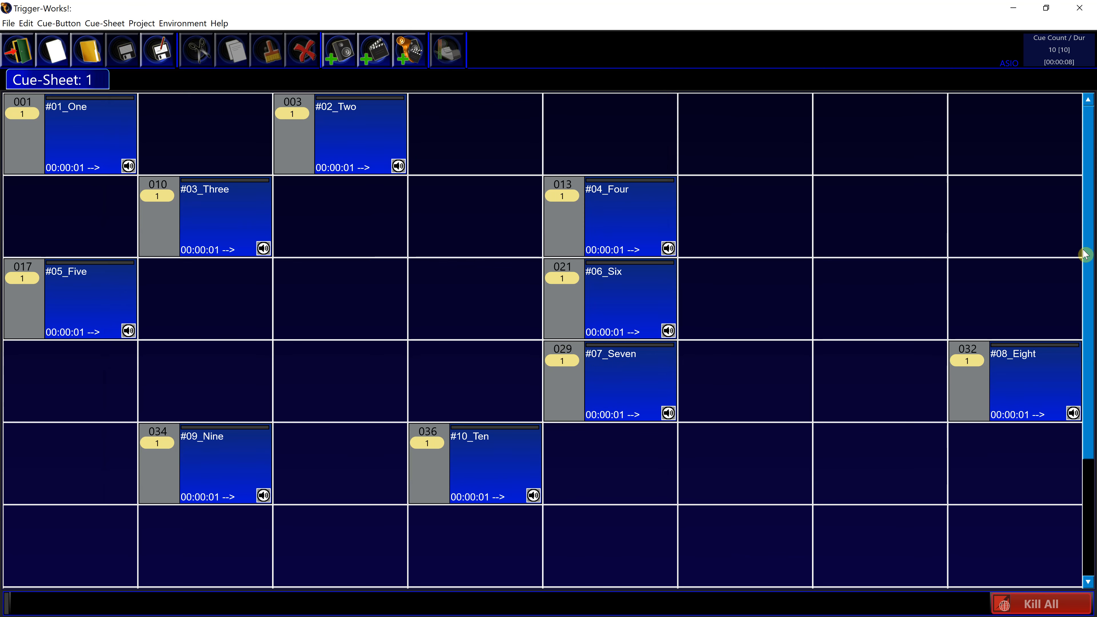
Set the cue-sheet layout's visible rows to 8 in the project options
left_click_drag(1085, 255, 1094, 186)
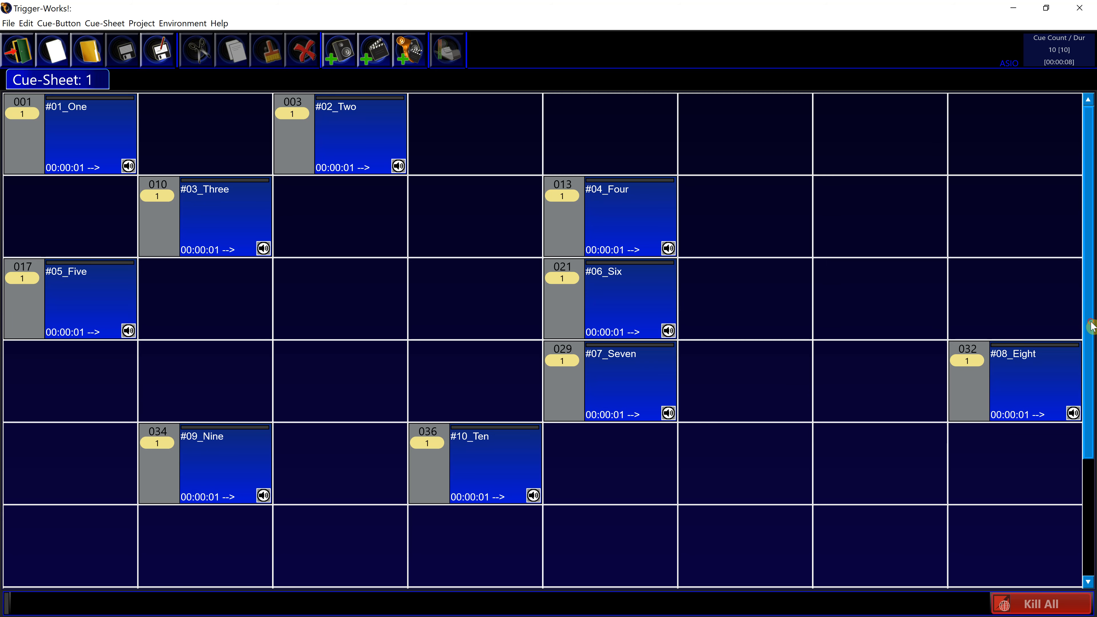
left_click_drag(1085, 447, 1086, 290)
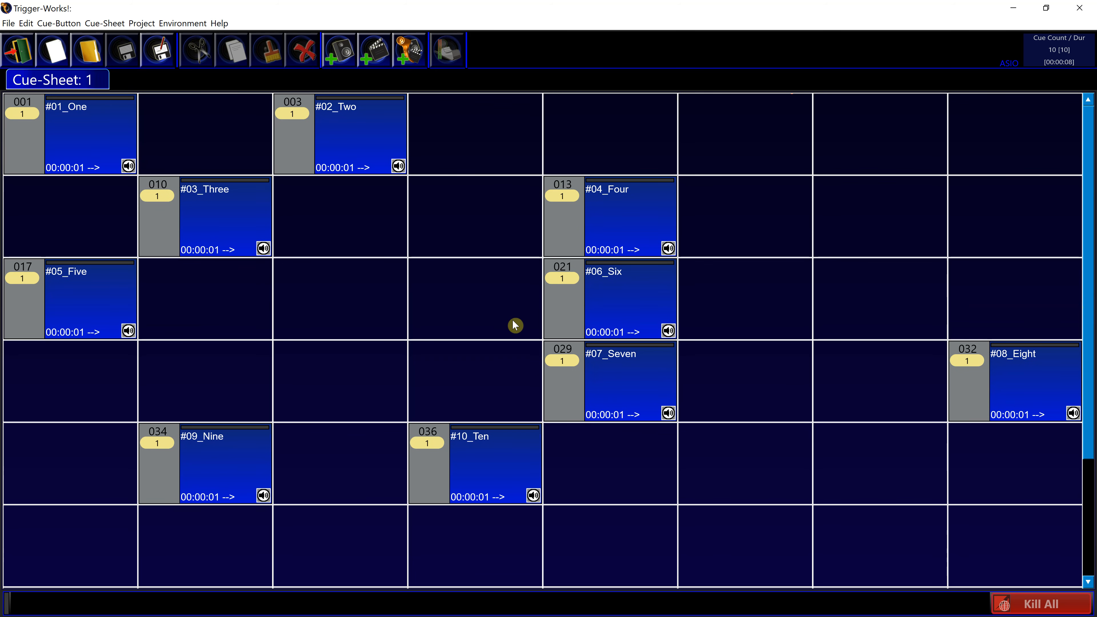
left_click(142, 22)
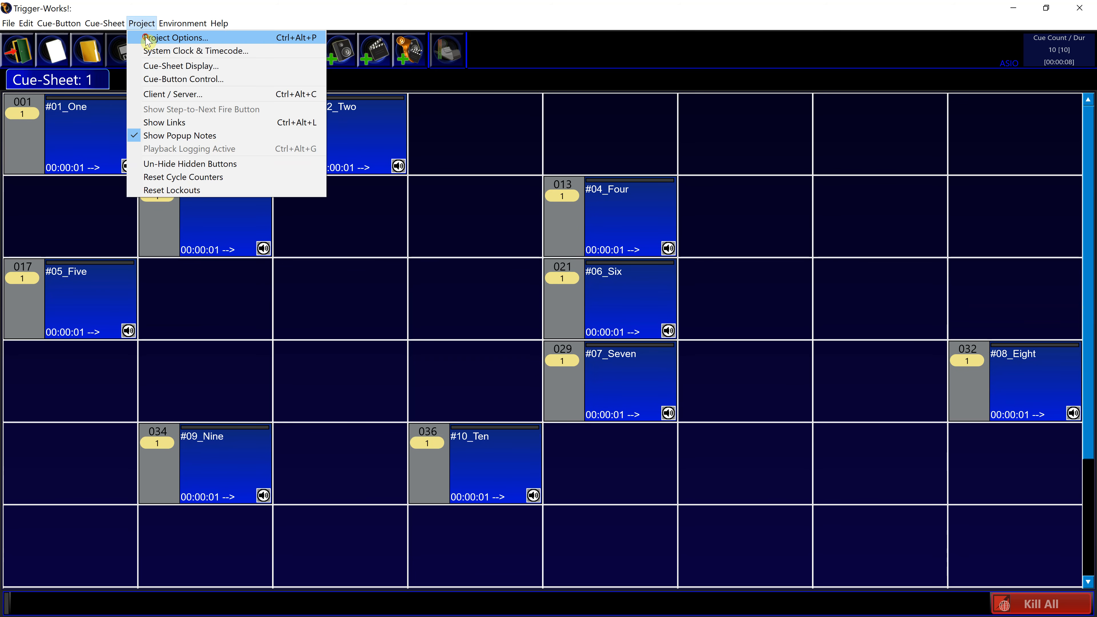
left_click(173, 38)
left_click(202, 227)
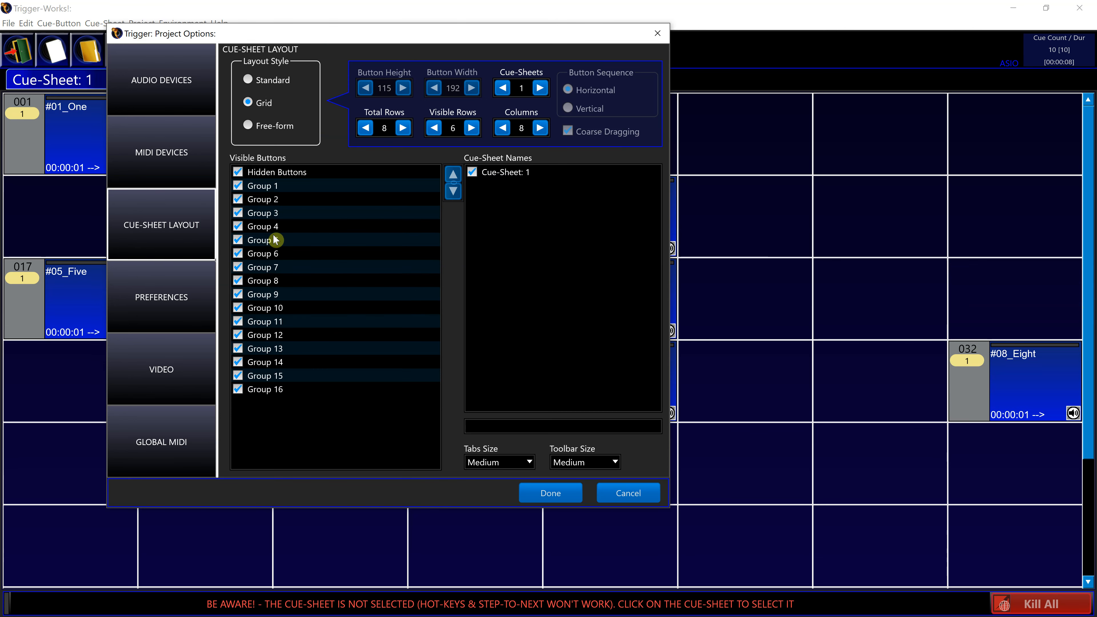
left_click(471, 128)
left_click(471, 128)
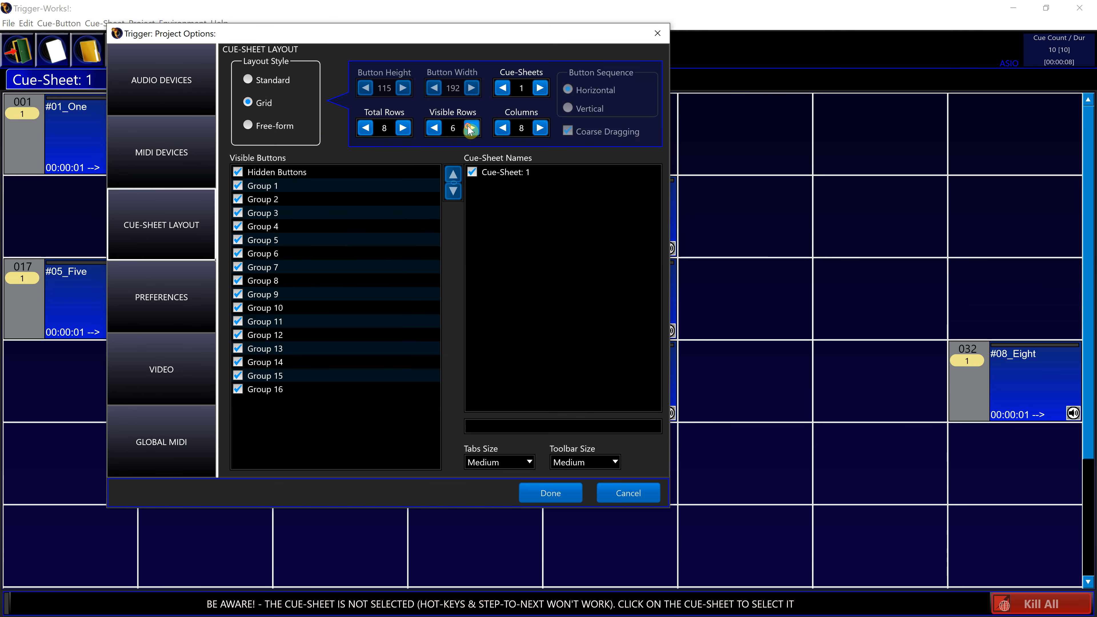
left_click(550, 497)
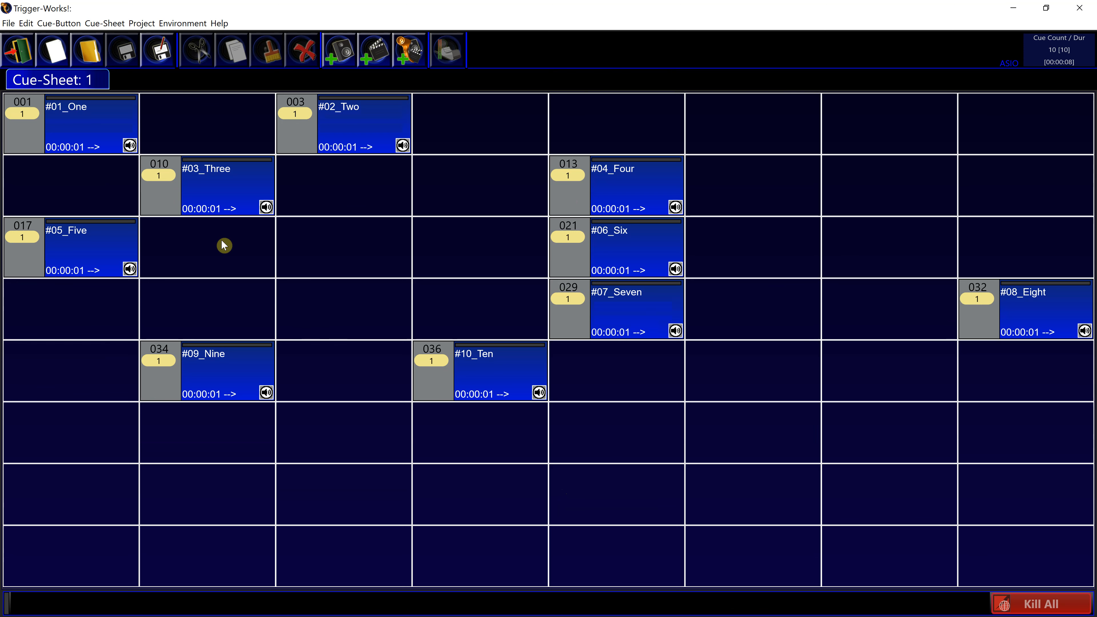
Create a new cue-sheet named "Dump Sheet"
right_click(566, 87)
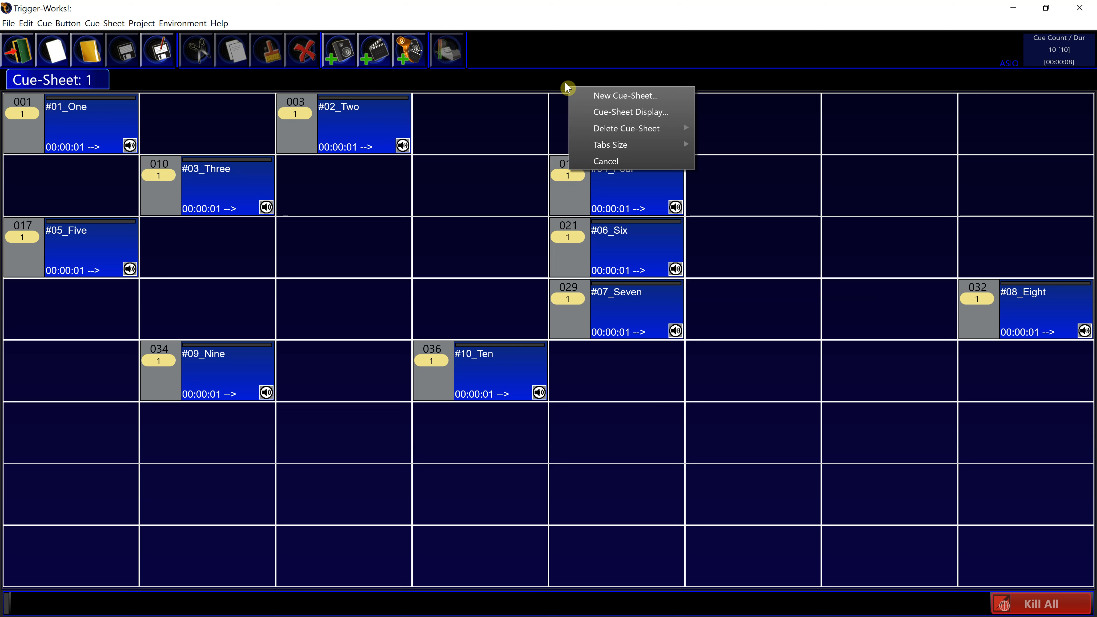
left_click(605, 99)
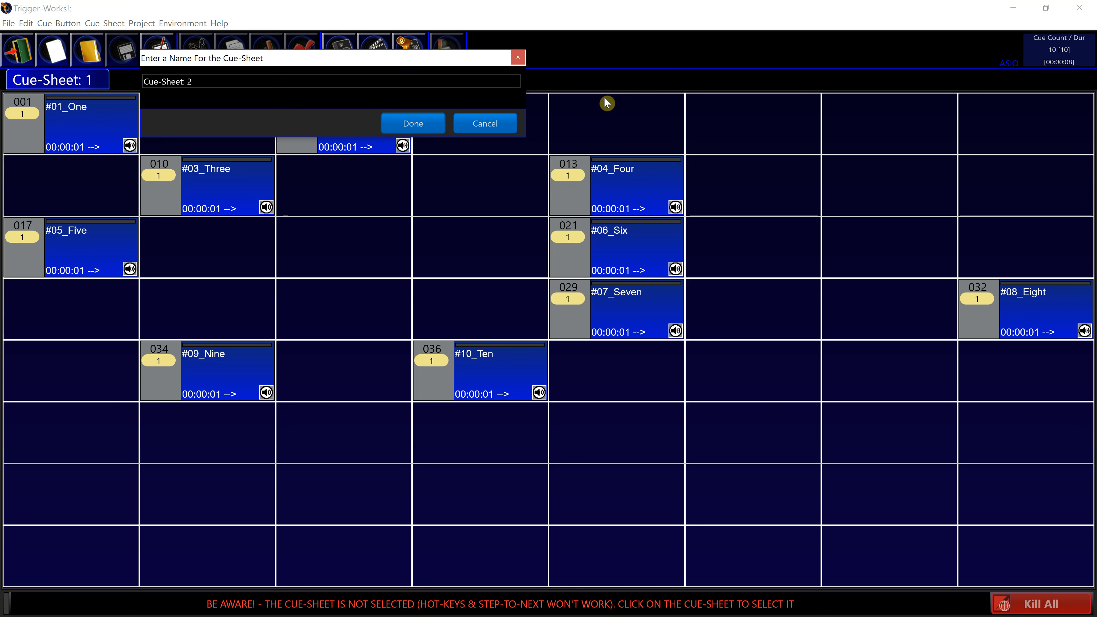
left_click_drag(221, 81, 77, 99)
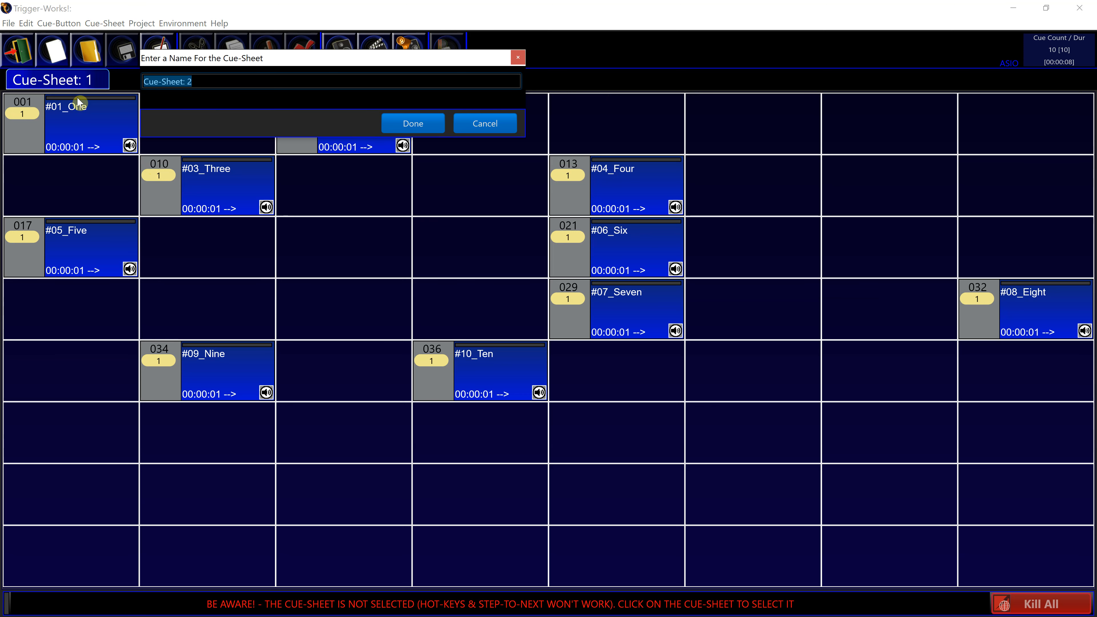
type("Dump")
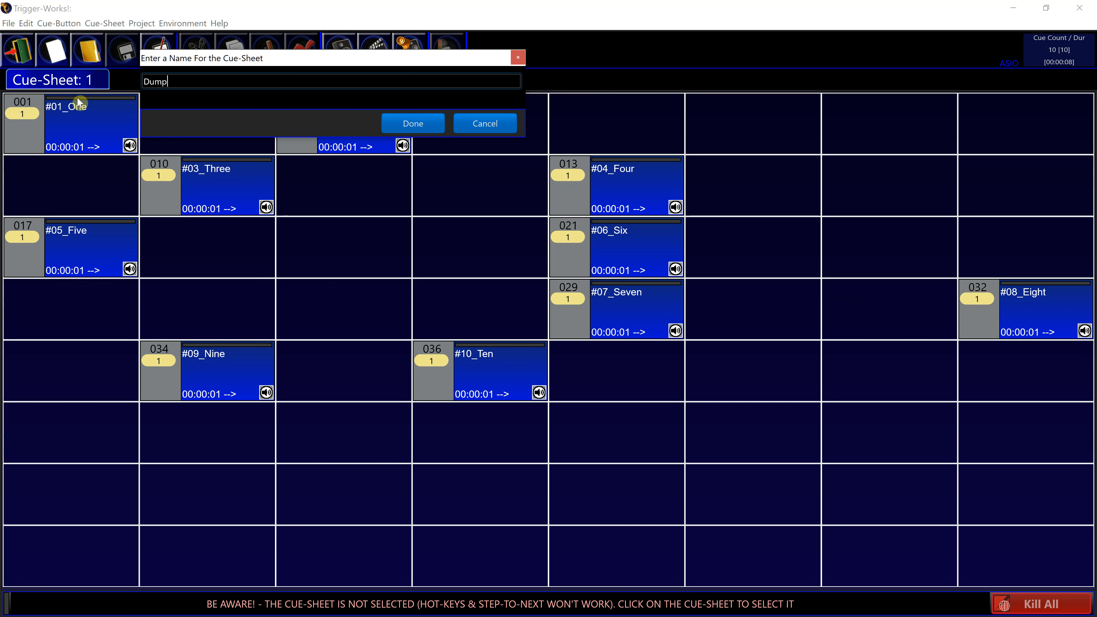
type(" Sheet")
left_click(408, 122)
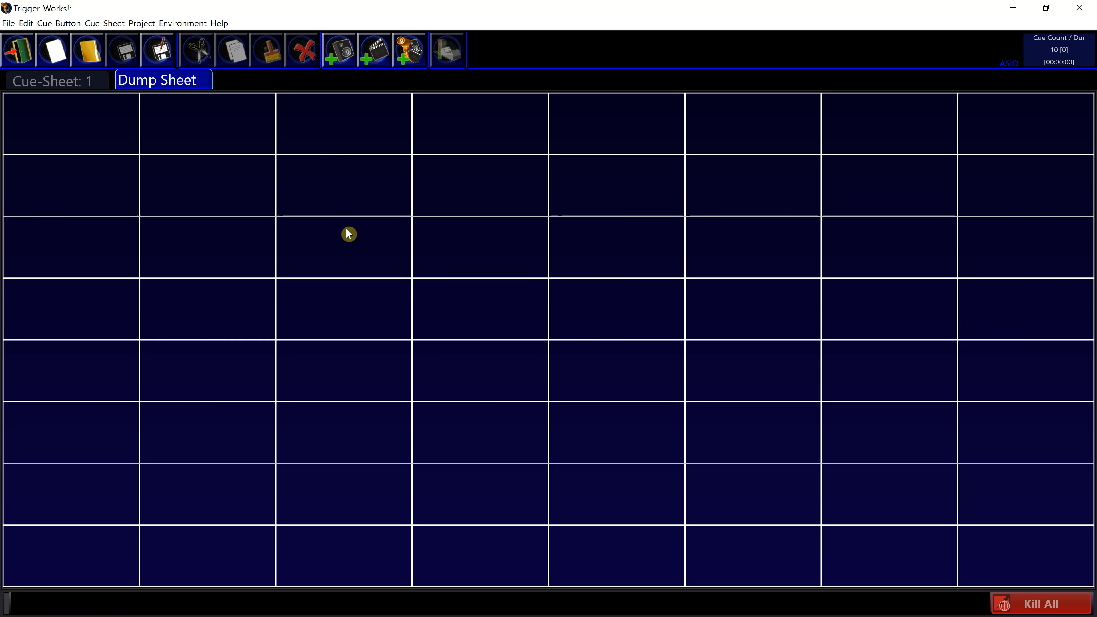
Rename the first cue-sheet as "Main Sheet" in the cue-sheet display settings
left_click(97, 84)
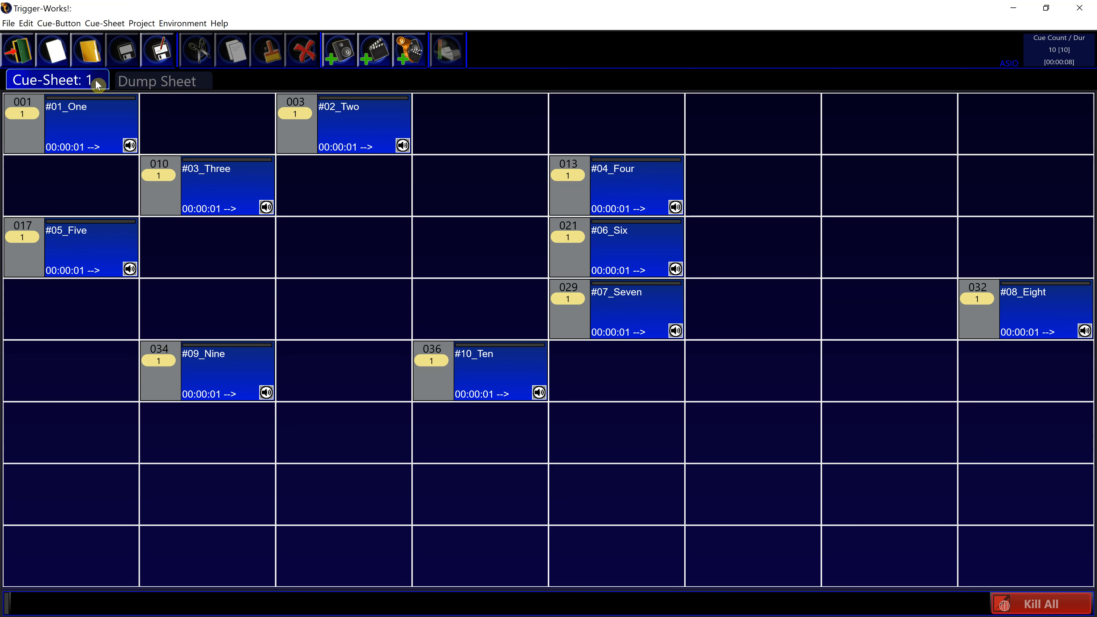
right_click(286, 81)
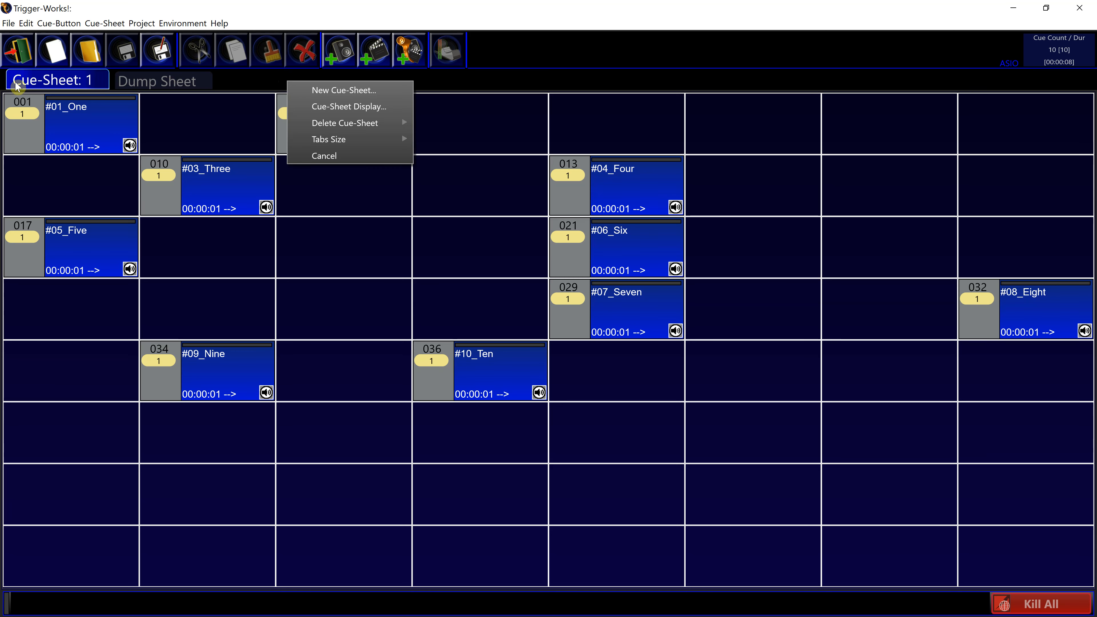
left_click(350, 110)
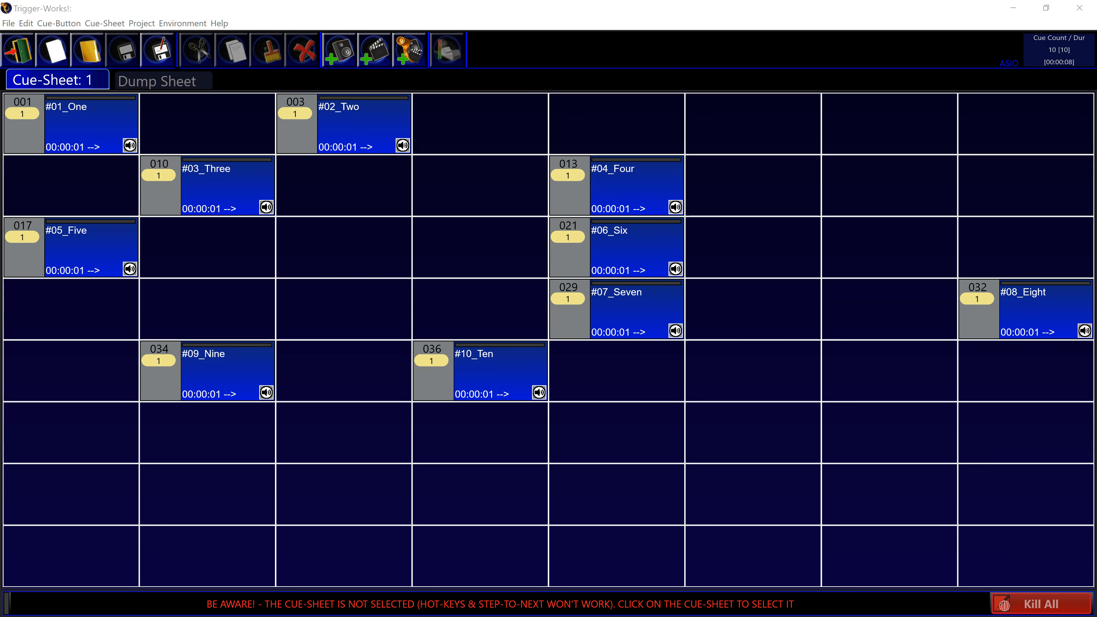
left_click_drag(422, 13, 423, 147)
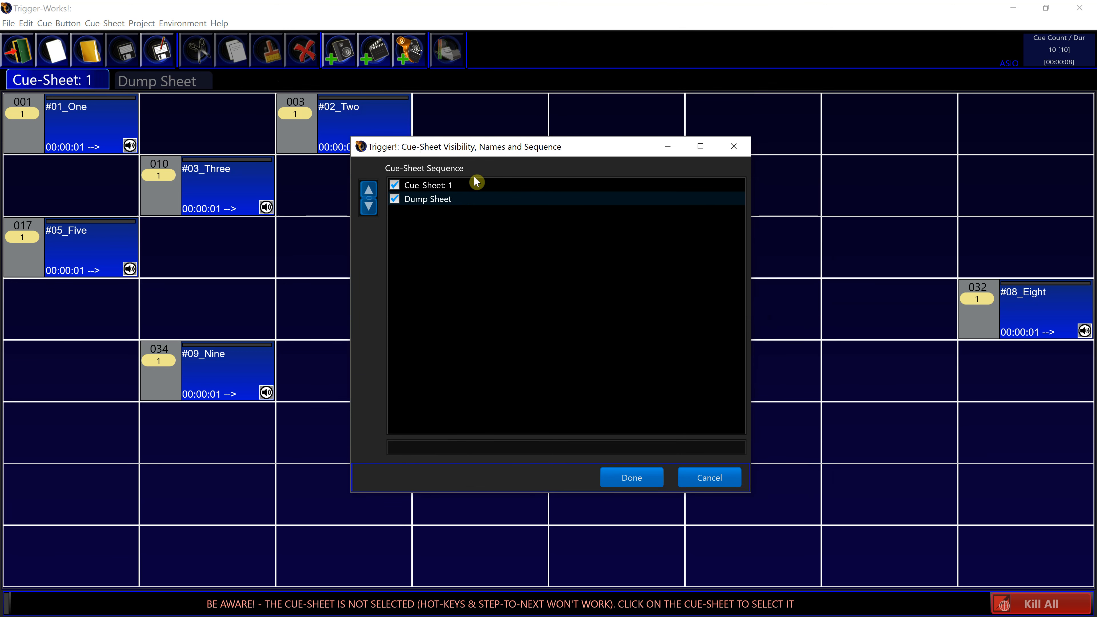
left_click(462, 187)
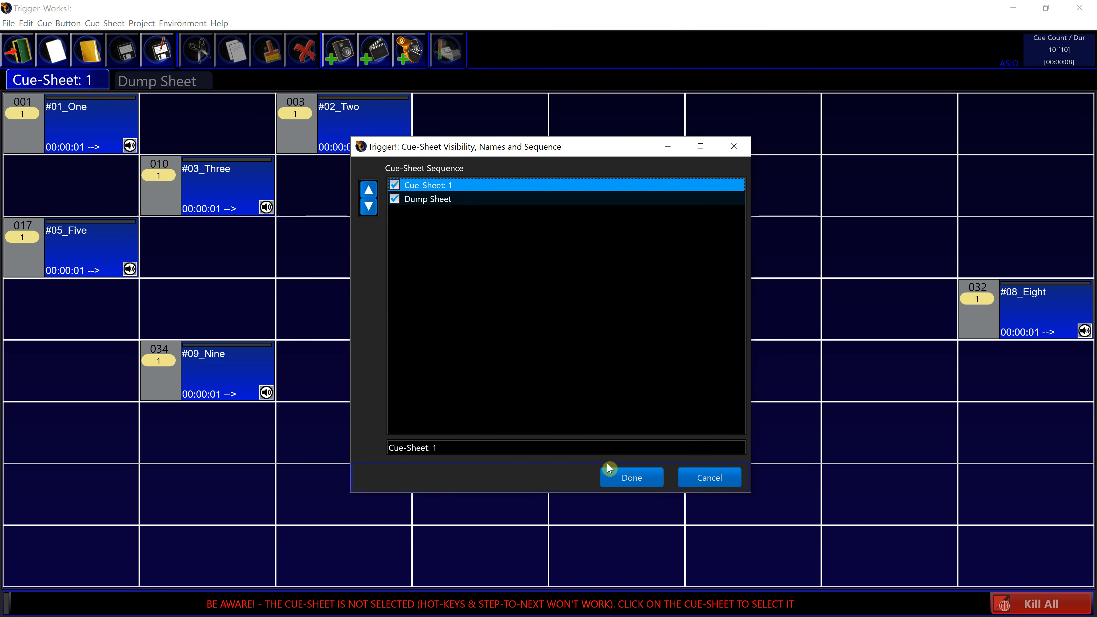
left_click(471, 449)
key("ctrl+a")
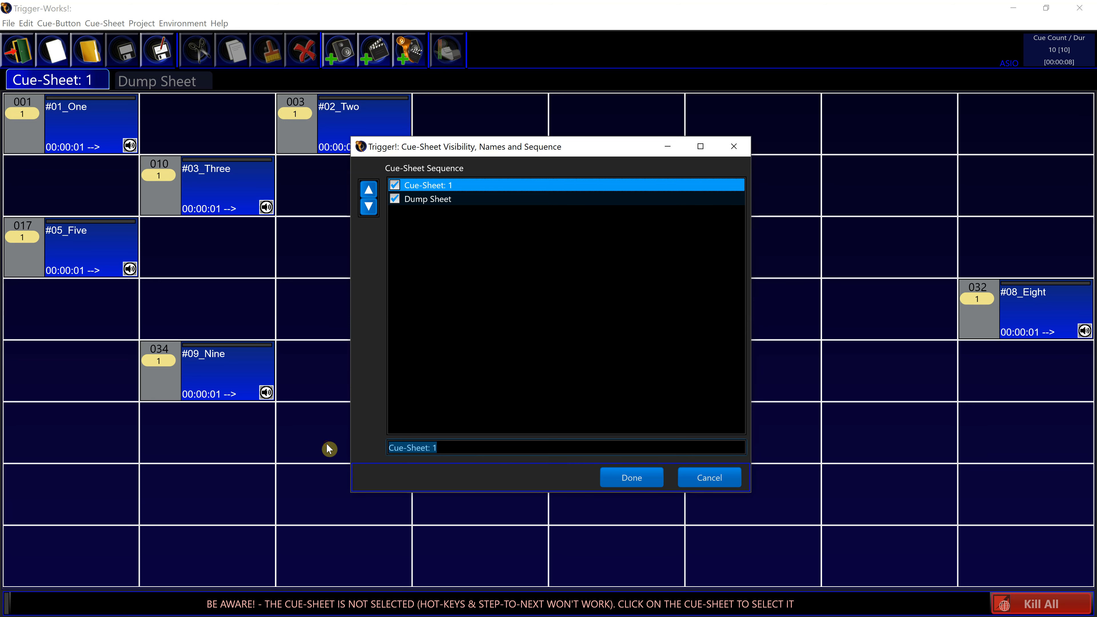
type("Main")
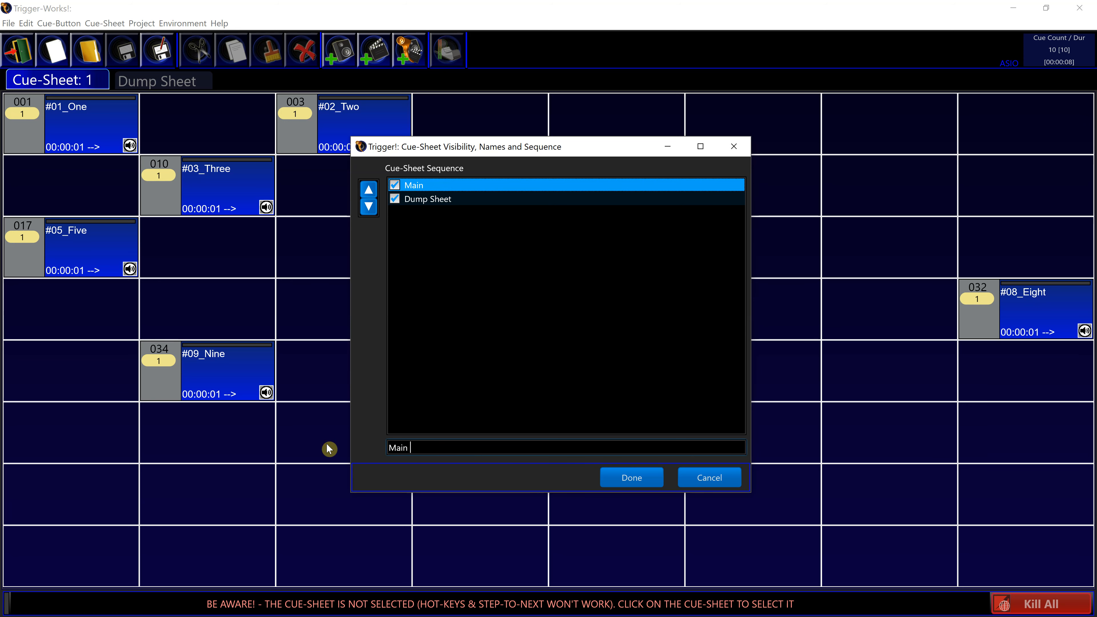
type(" Sheet")
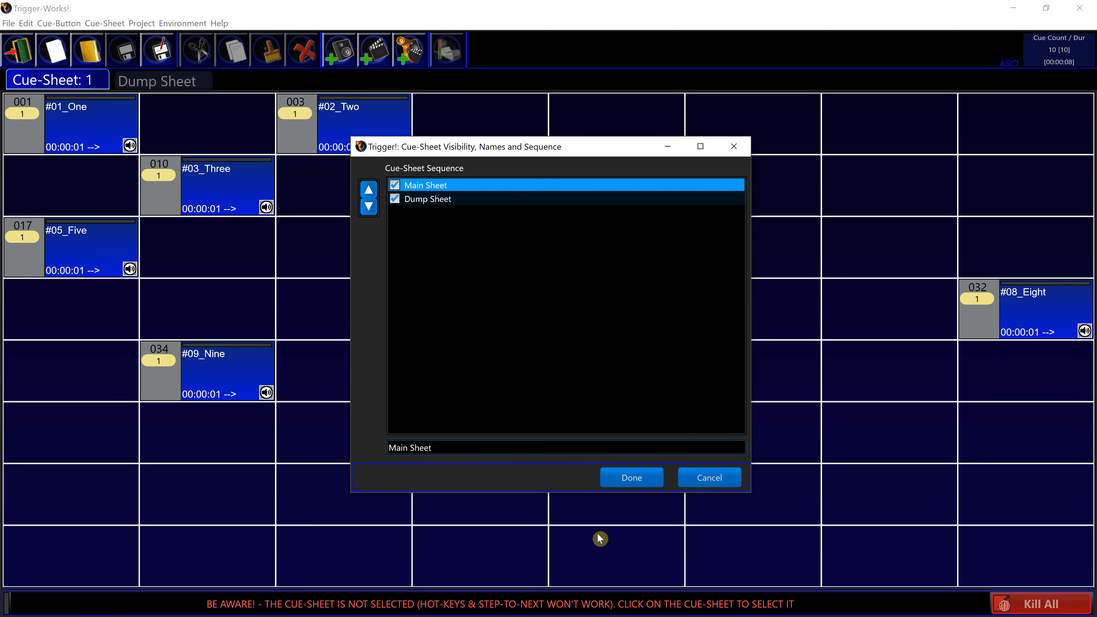
left_click(631, 478)
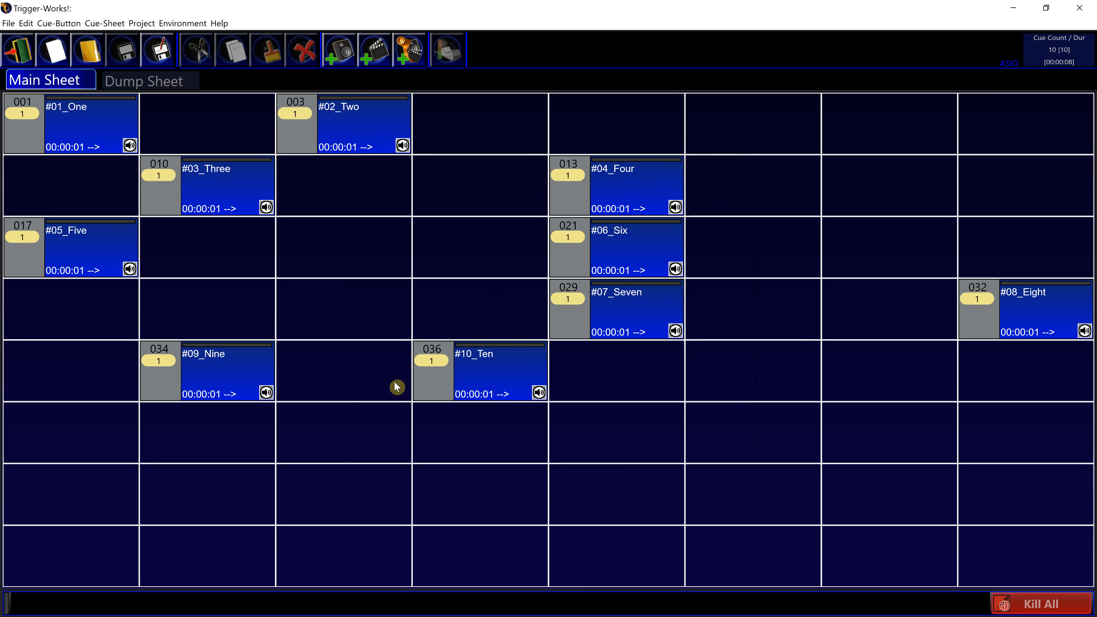
Change the cue-sheet layout style from Grid to Standard in the project options
left_click(151, 26)
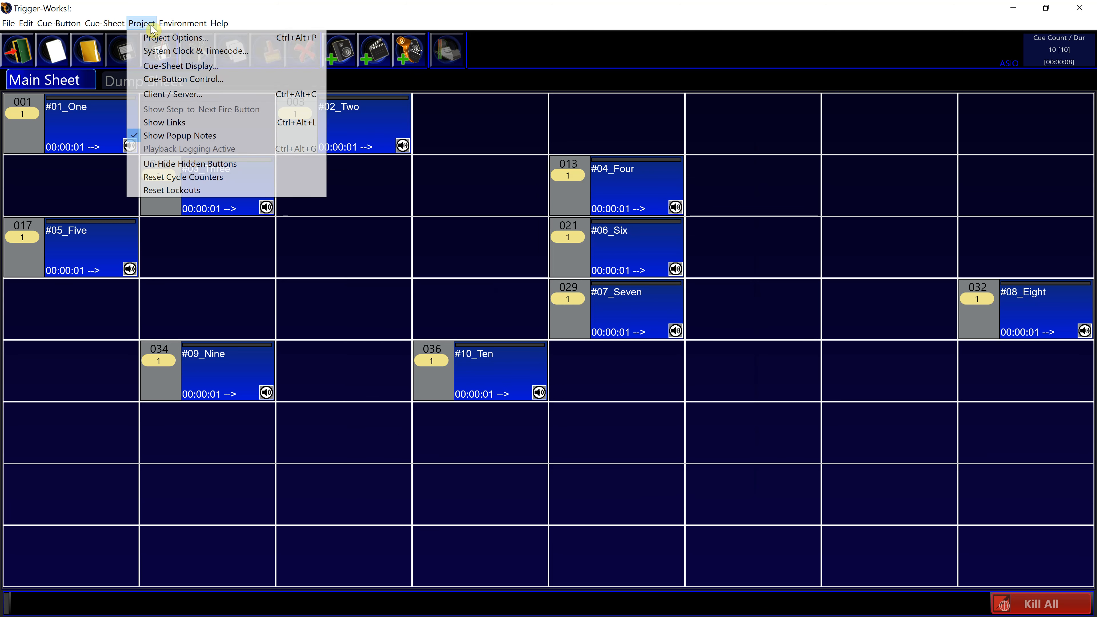
left_click(172, 43)
left_click(189, 231)
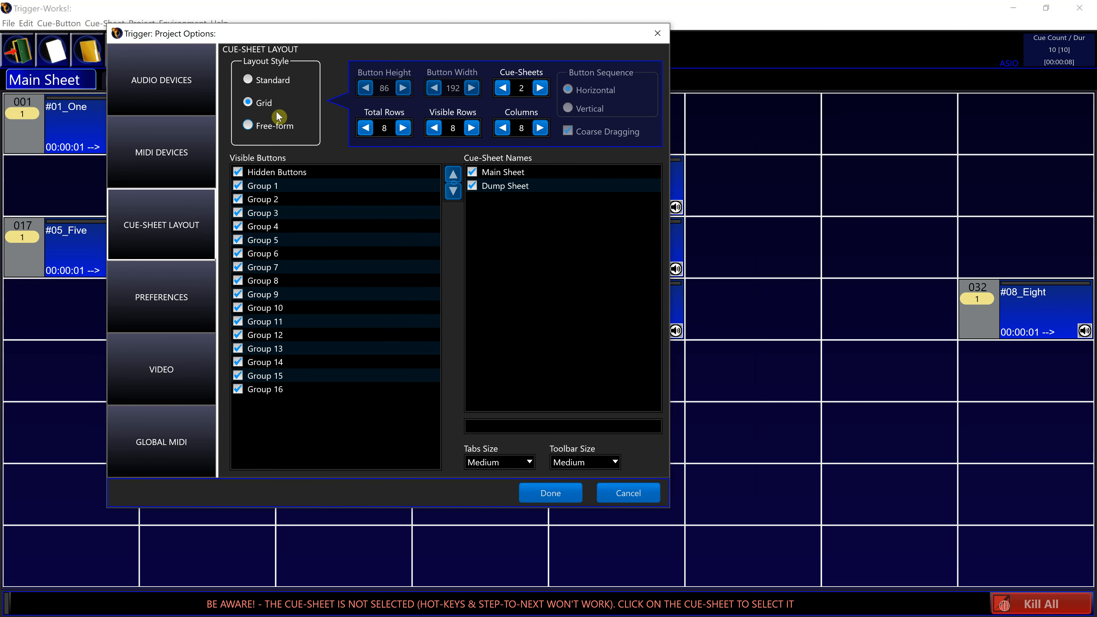
left_click(249, 79)
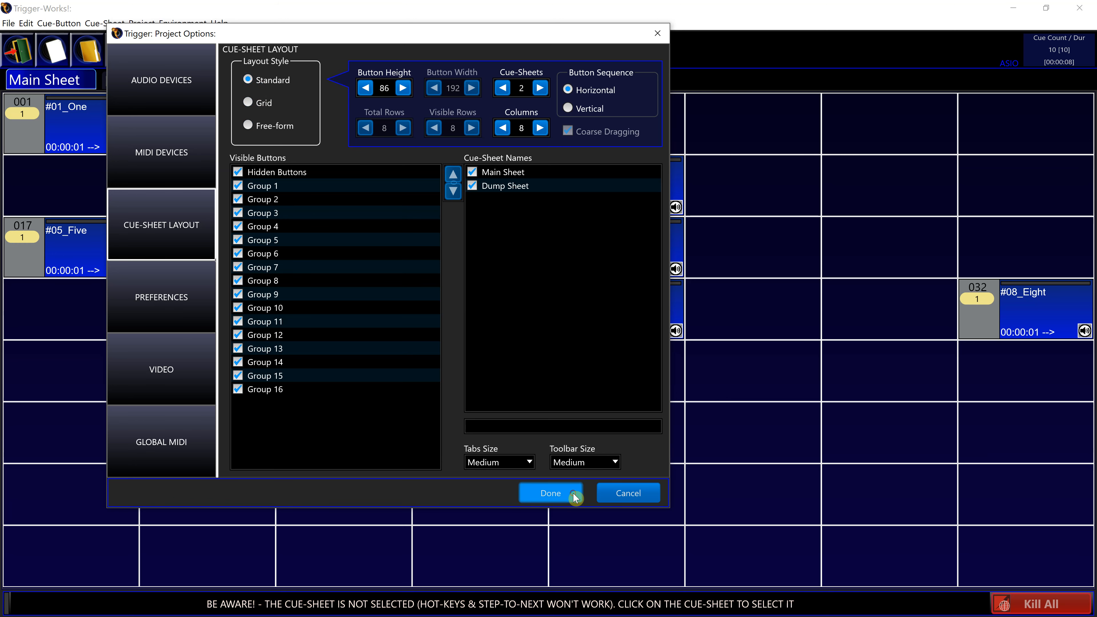
left_click(550, 493)
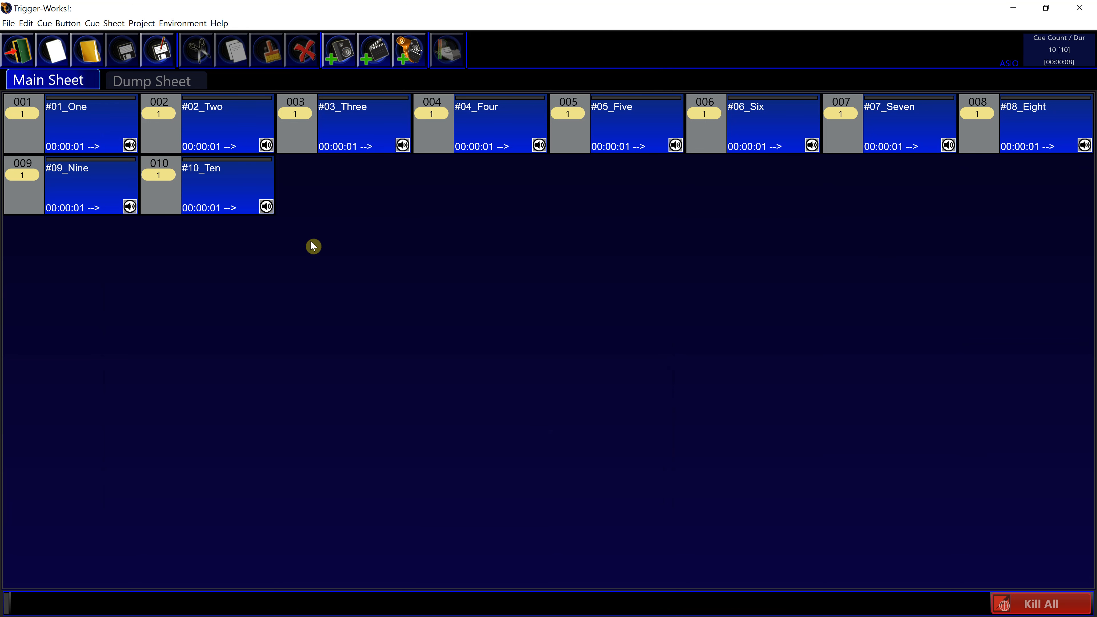
Set the Standard layout's button sequence to Vertical and its columns to 4 in the project options
left_click(142, 24)
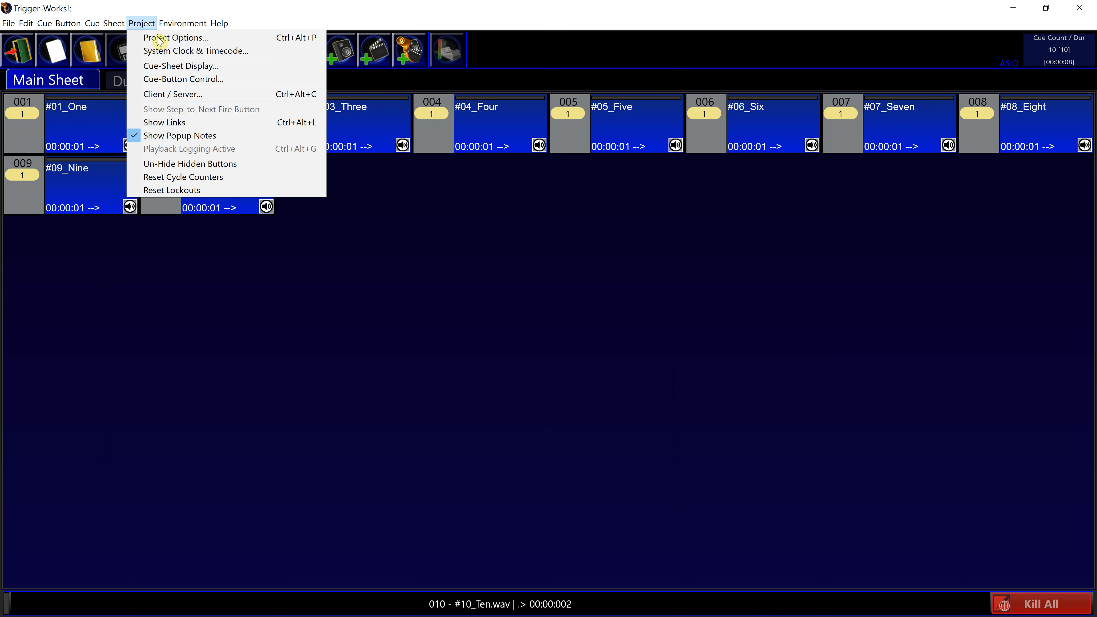
left_click(187, 39)
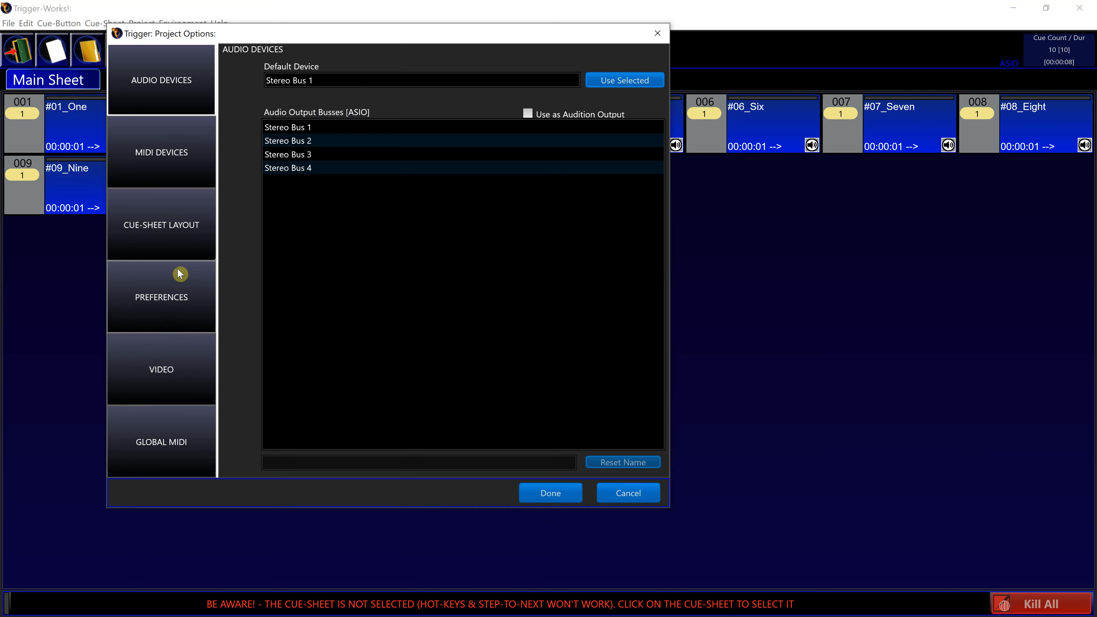
left_click(177, 214)
left_click(569, 109)
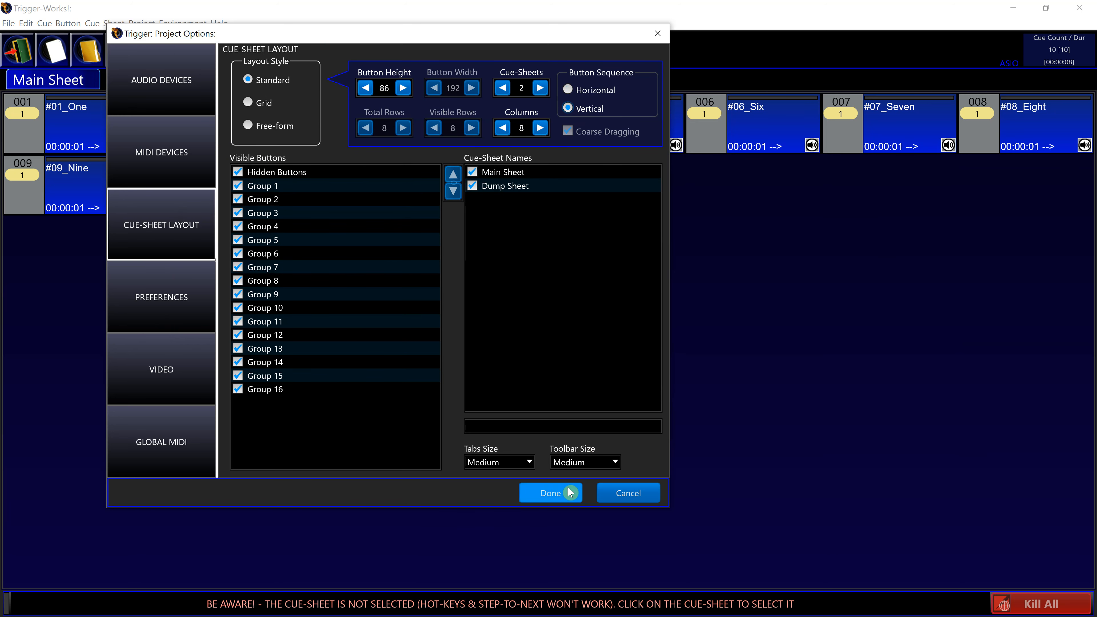
left_click(502, 128)
left_click(502, 128)
left_click(502, 128)
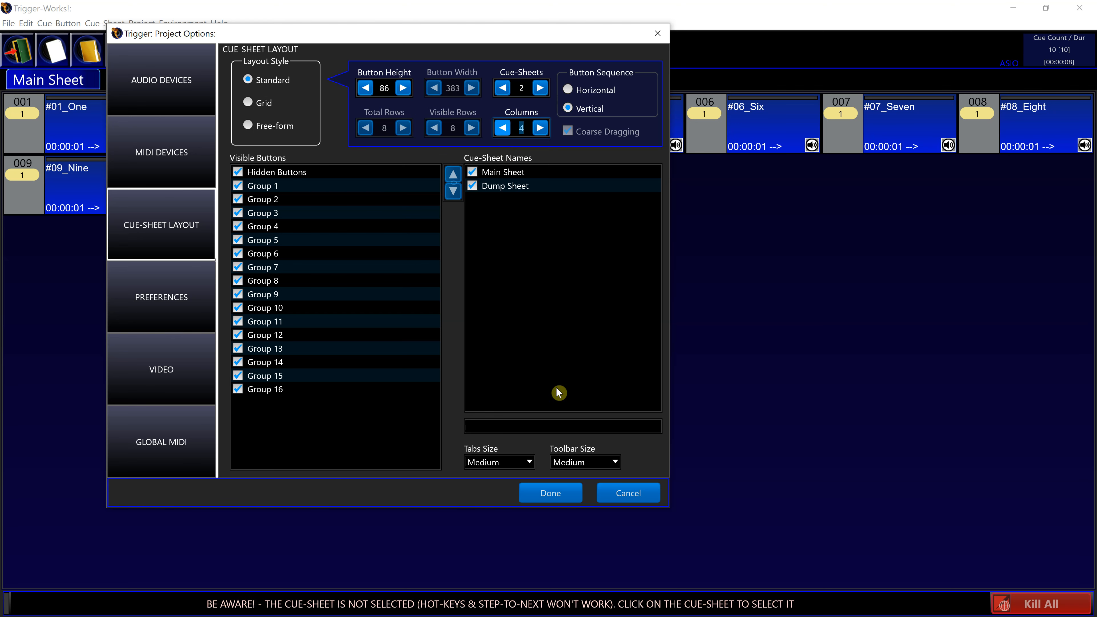
left_click(557, 493)
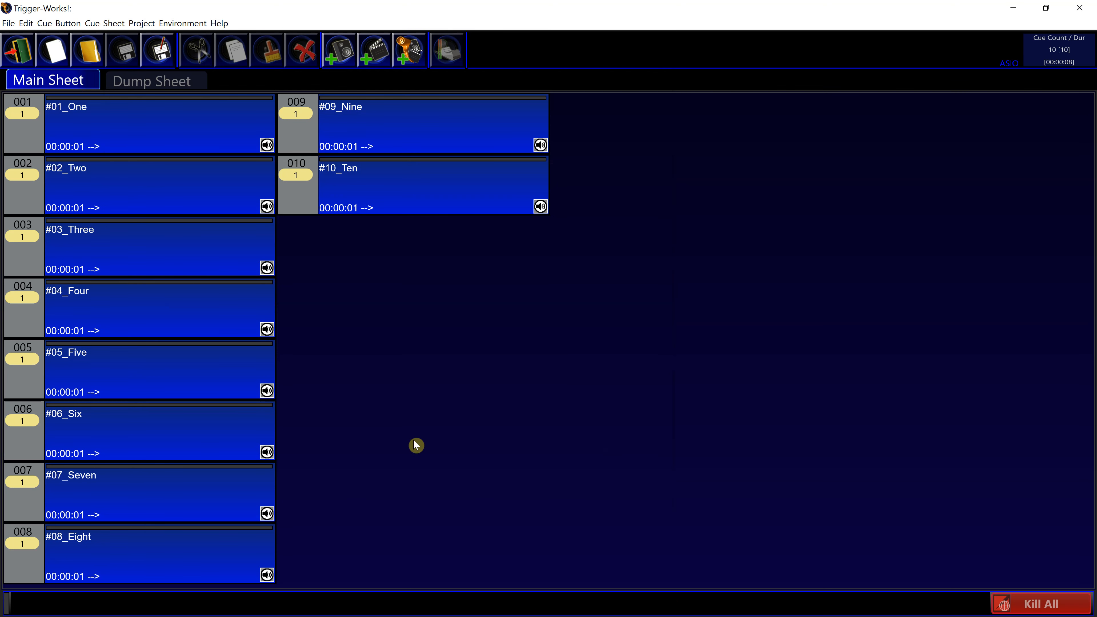